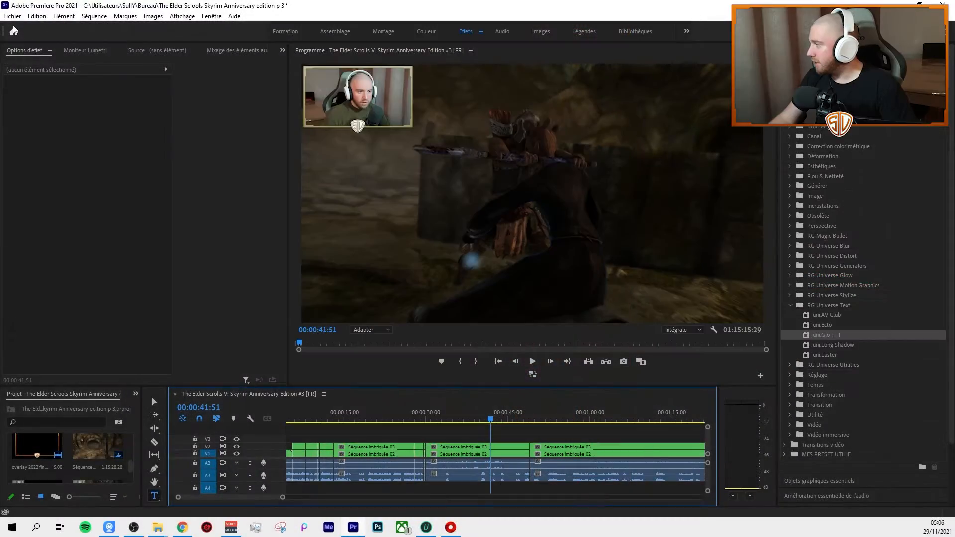
Start creating a new sequence and look through the available sequence presets.
click(12, 16)
mouse_move(37, 31)
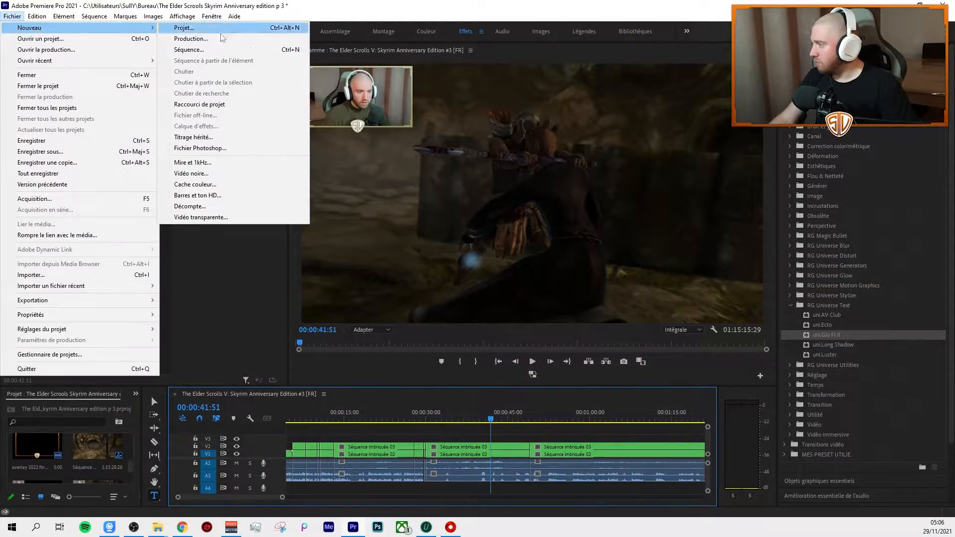
click(209, 49)
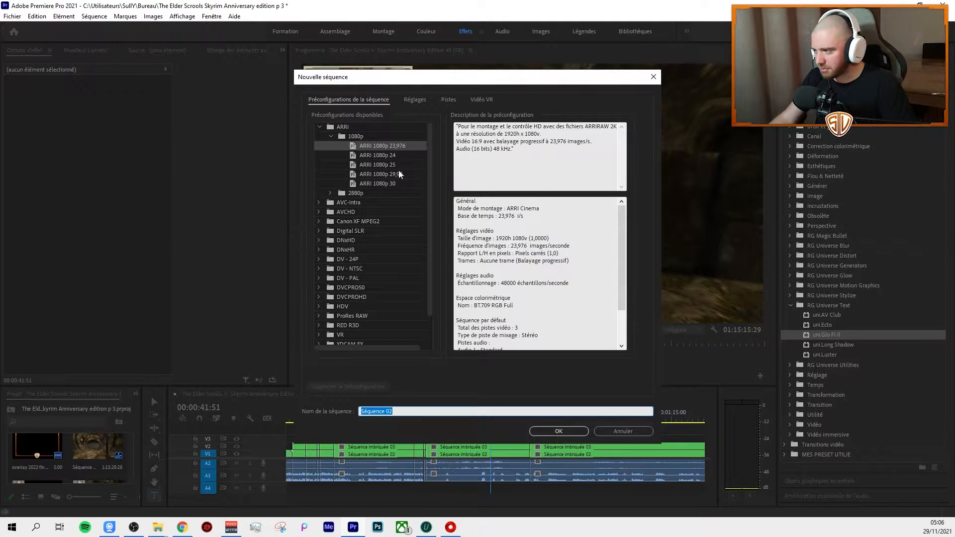
drag(429, 211, 438, 194)
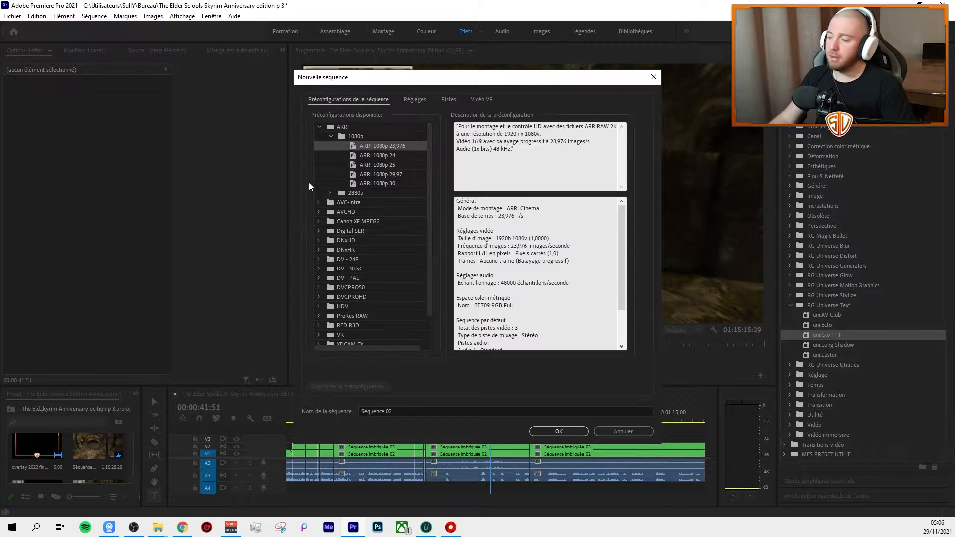
scroll(398, 256, down, 2)
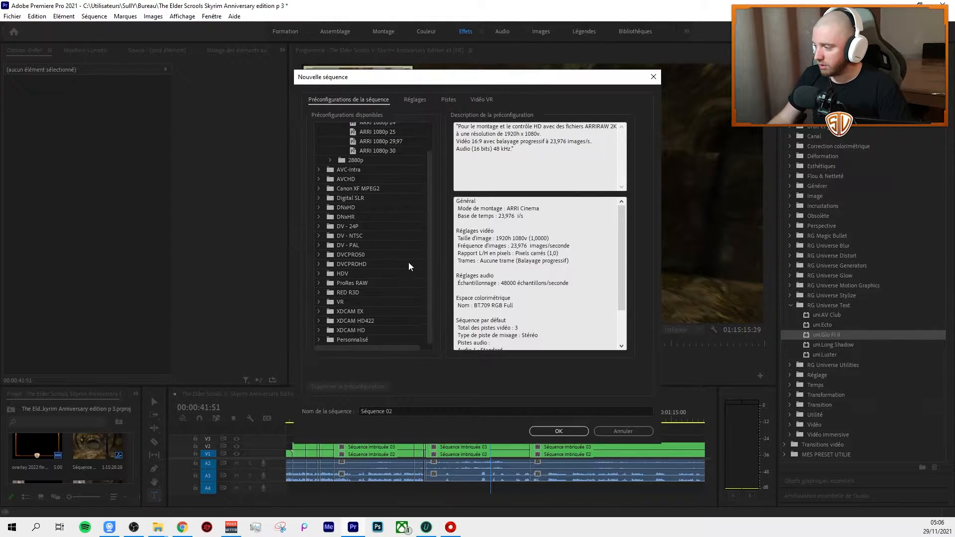
scroll(415, 266, up, 2)
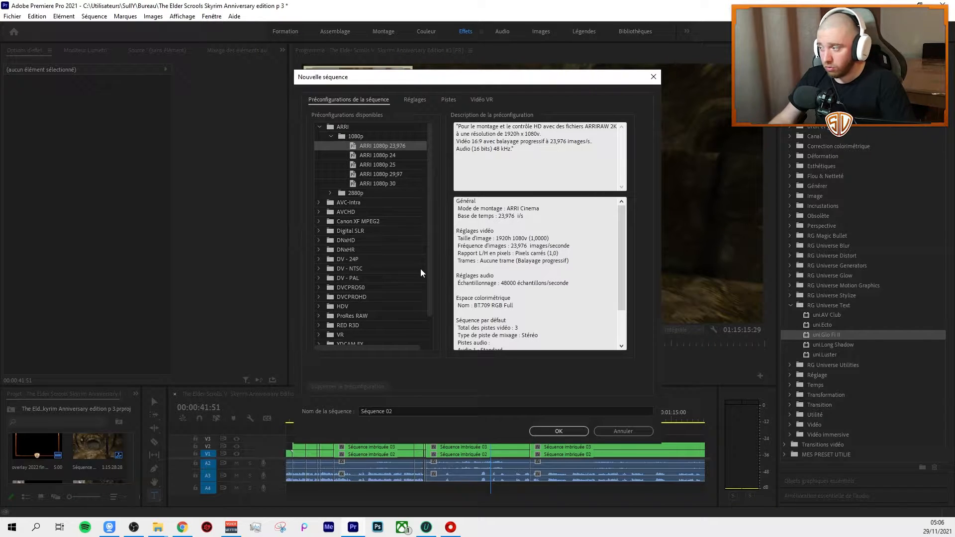
Set the new sequence's editing mode to Personnalisé in its settings.
click(415, 100)
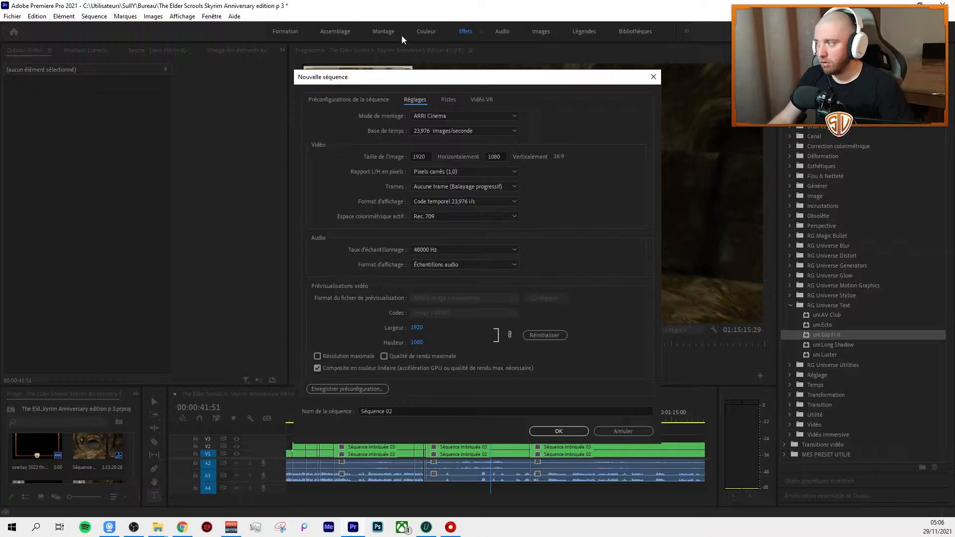
click(505, 116)
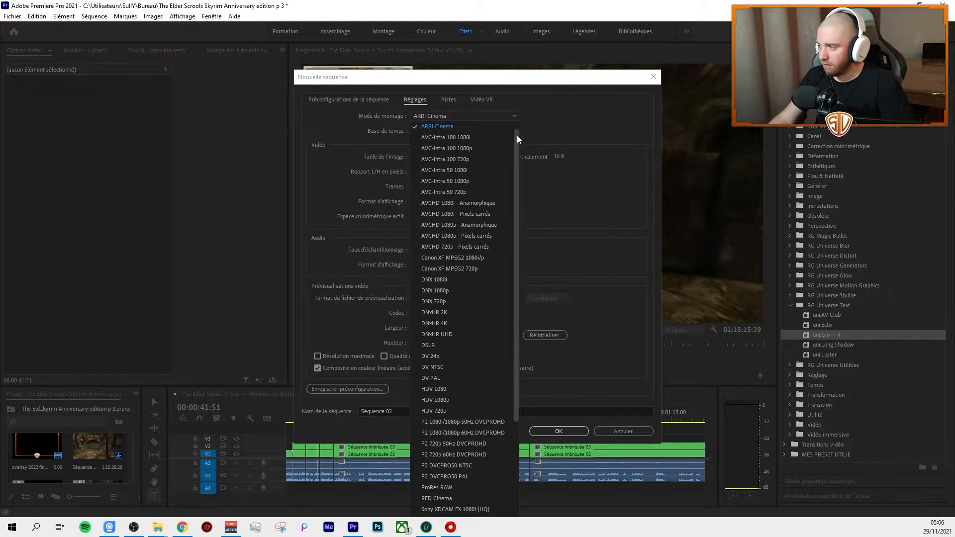
drag(518, 131, 514, 123)
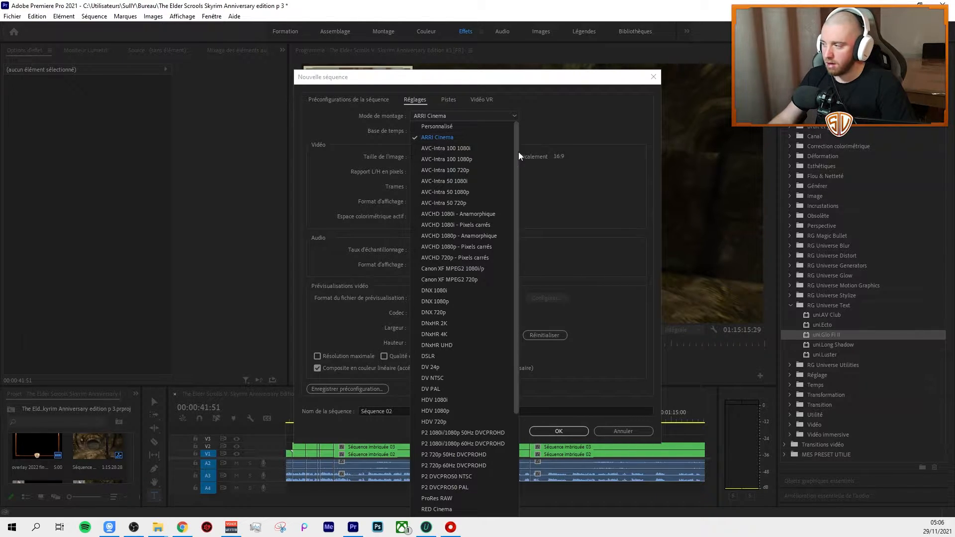
drag(518, 151, 501, 129)
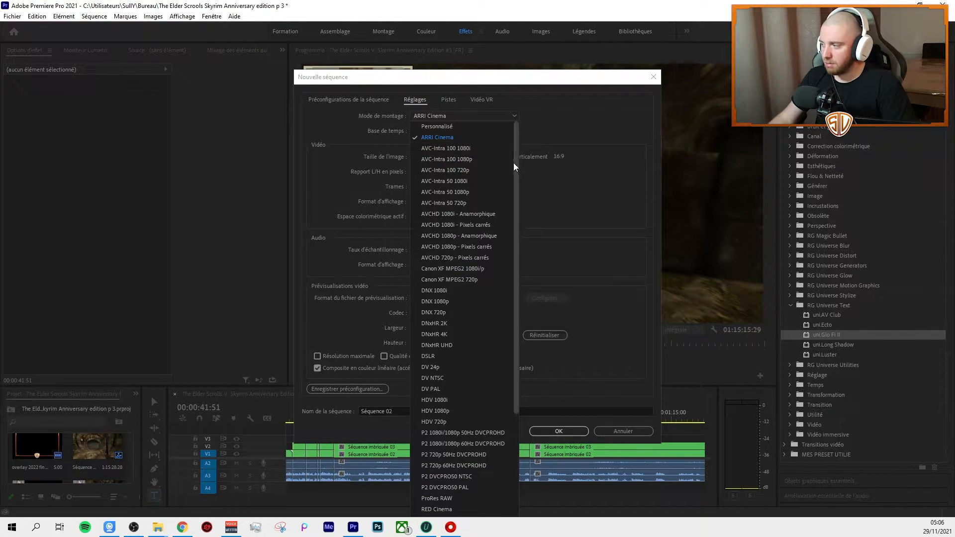
scroll(524, 257, down, 2)
scroll(527, 257, up, 2)
click(455, 128)
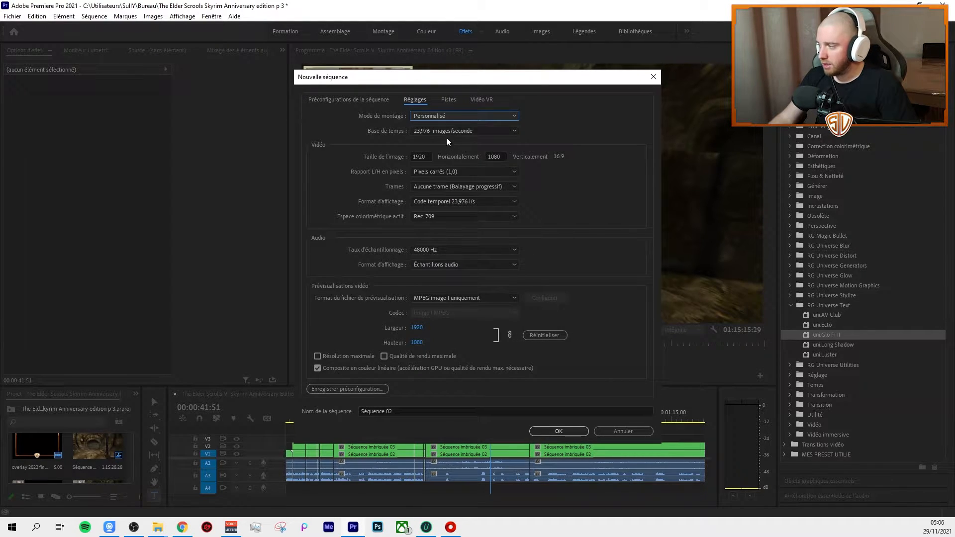
Set the sequence's timebase to 60,00 images/seconde, keeping the audio display format on Échantillons audio.
click(446, 133)
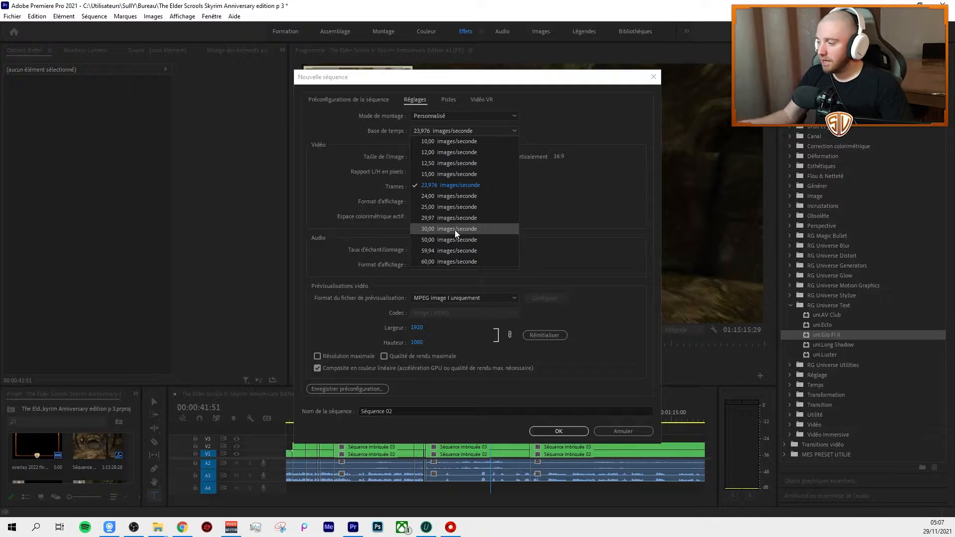
click(455, 261)
click(455, 264)
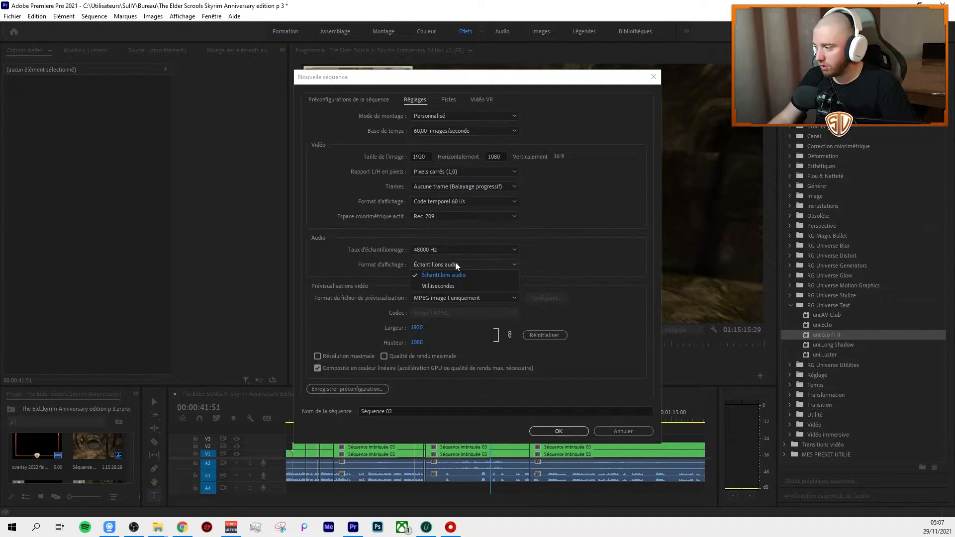
click(700, 272)
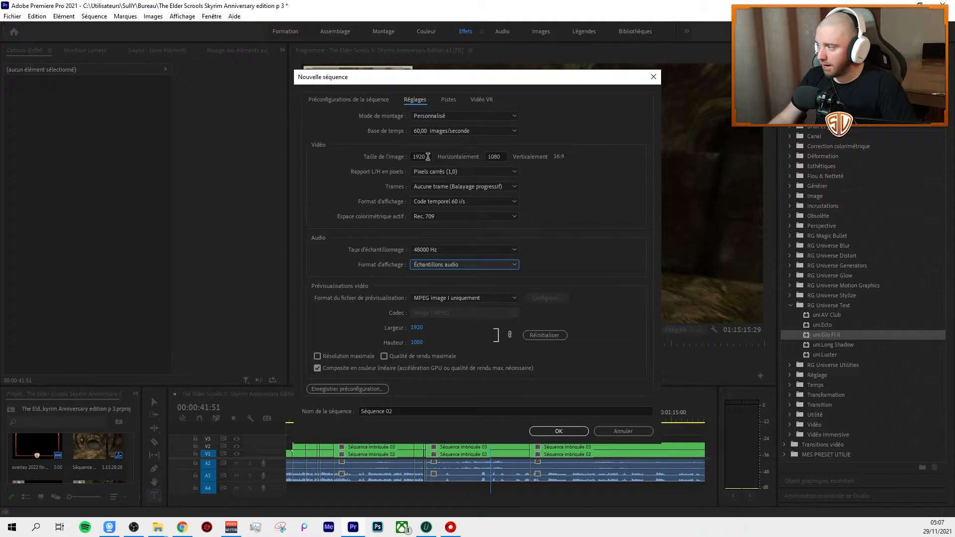
Set the sequence's frame size to 1080 horizontally by 1920 vertically.
click(428, 156)
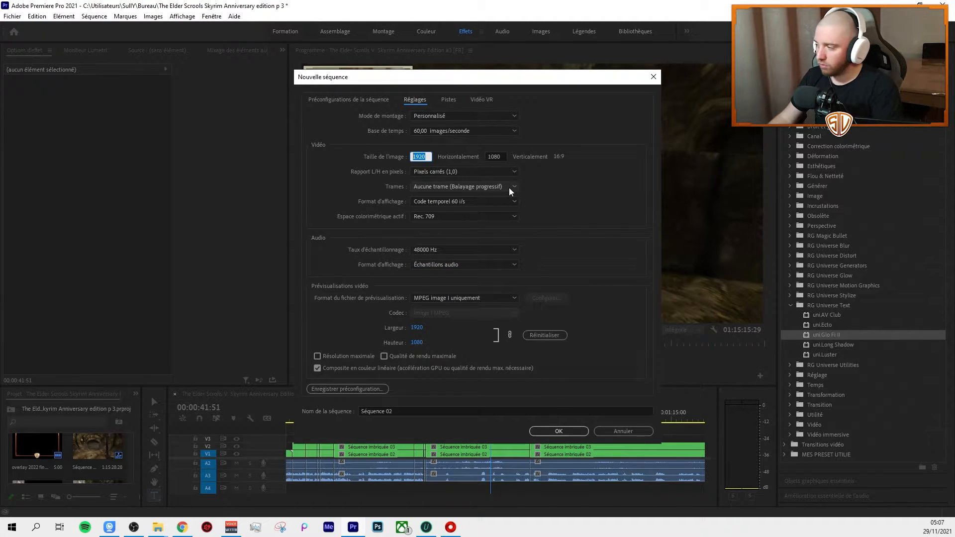
text(1080)
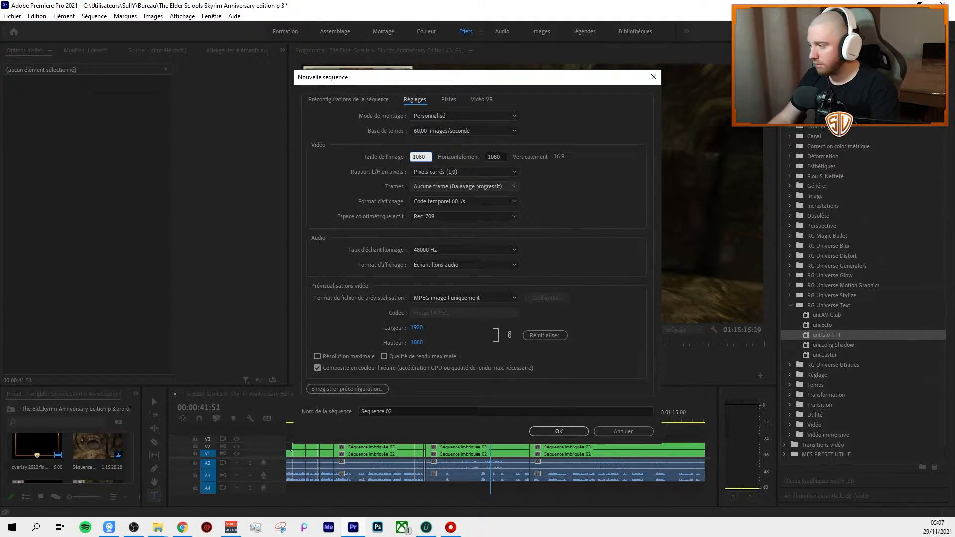
key(Tab)
text(1920)
key(Tab)
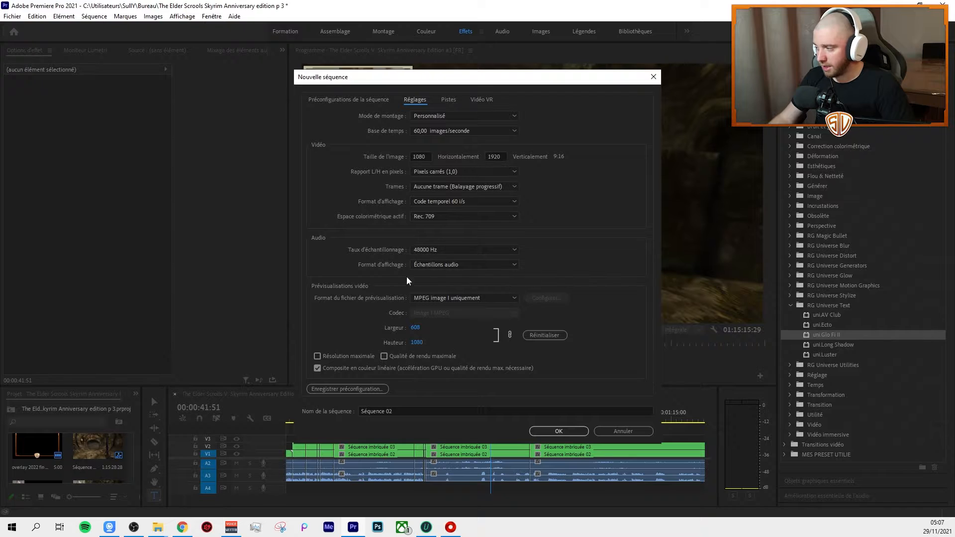
Set the video preview file format to QuickTime with the Apple ProRes 422 codec.
click(487, 298)
click(470, 416)
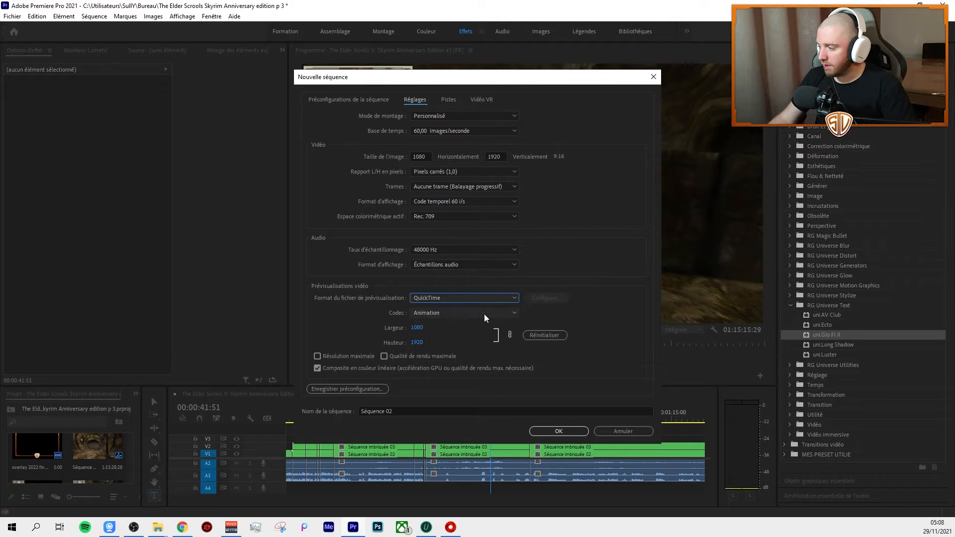
click(484, 313)
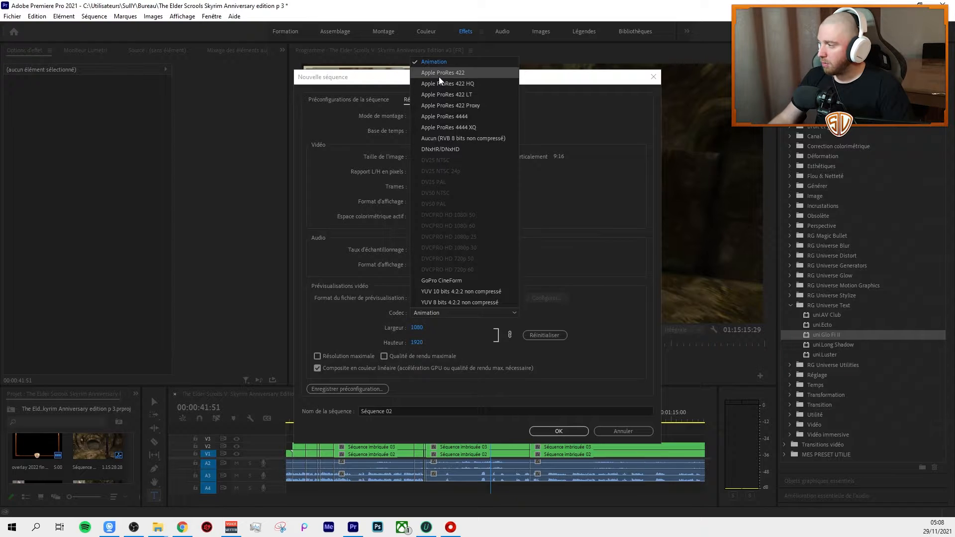
click(470, 74)
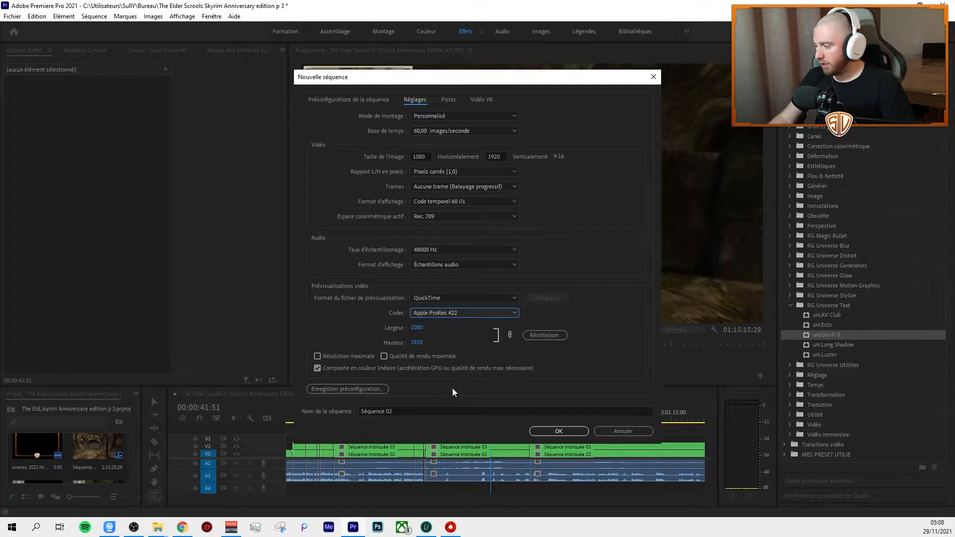
Name the sequence "tiktok Skyrim p3" and create it.
click(415, 409)
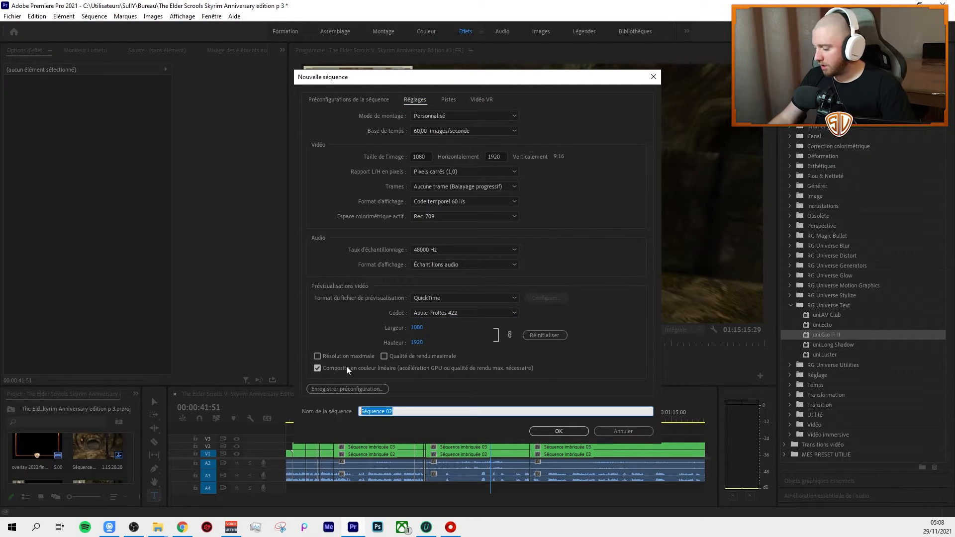
text(tiktok)
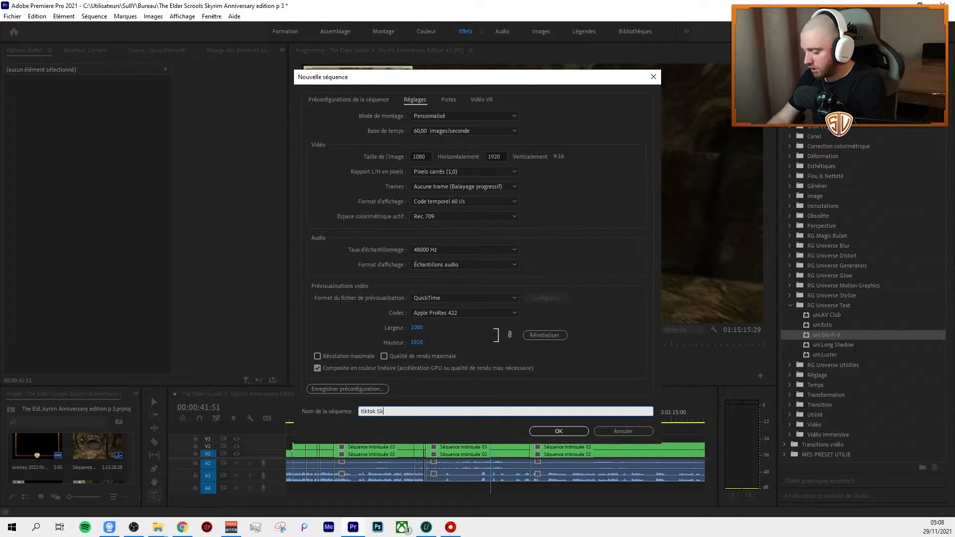
text( Skyrim p3)
key(Return)
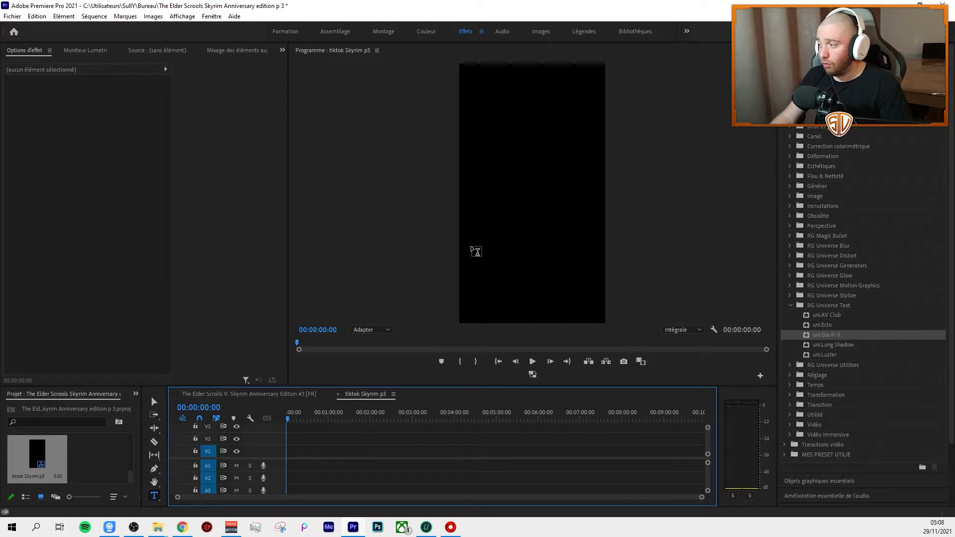
Copy the stacked Séquence imbriquée 03 and 02 clips around 00:00:41:51, with their audio, from the original Skyrim sequence into the tiktok Skyrim p3 sequence.
click(273, 394)
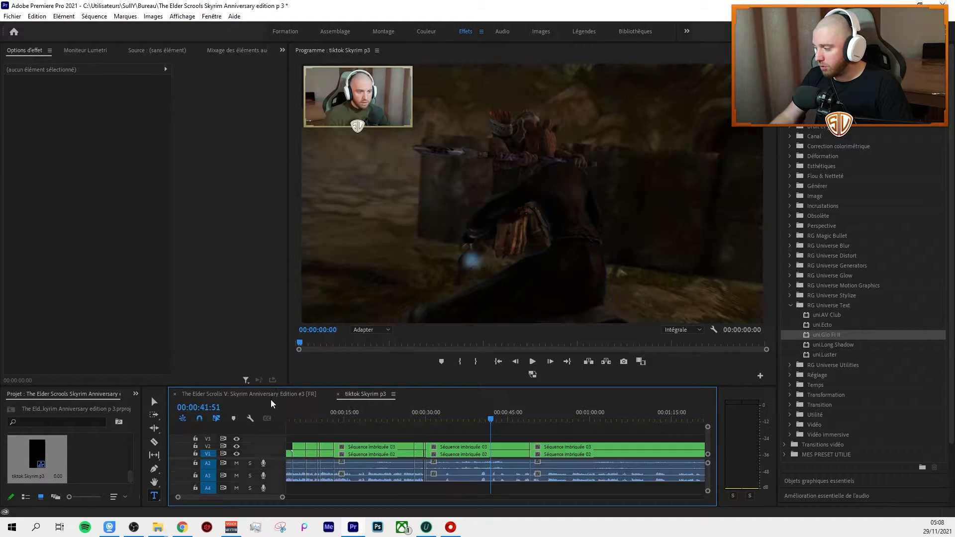
click(444, 447)
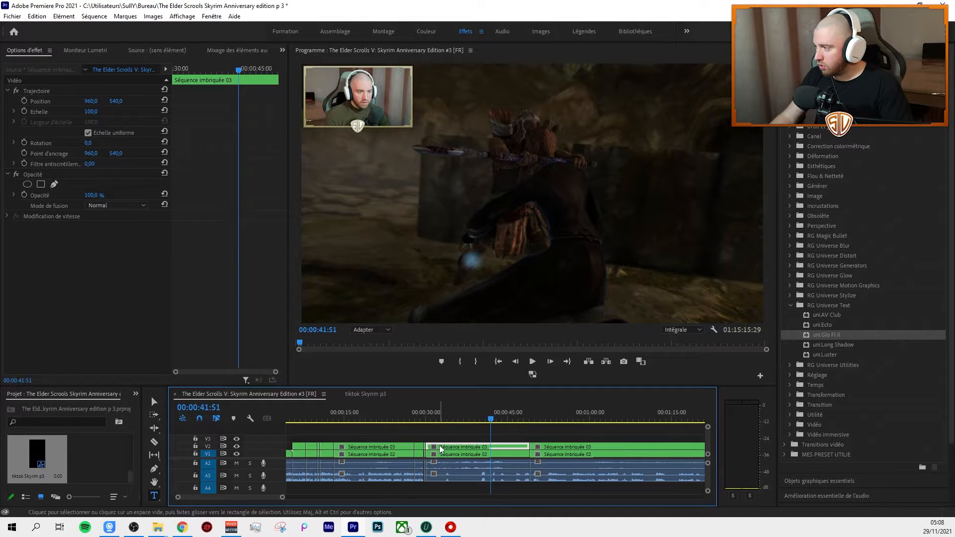
click(443, 453)
click(447, 447)
drag(448, 439, 465, 470)
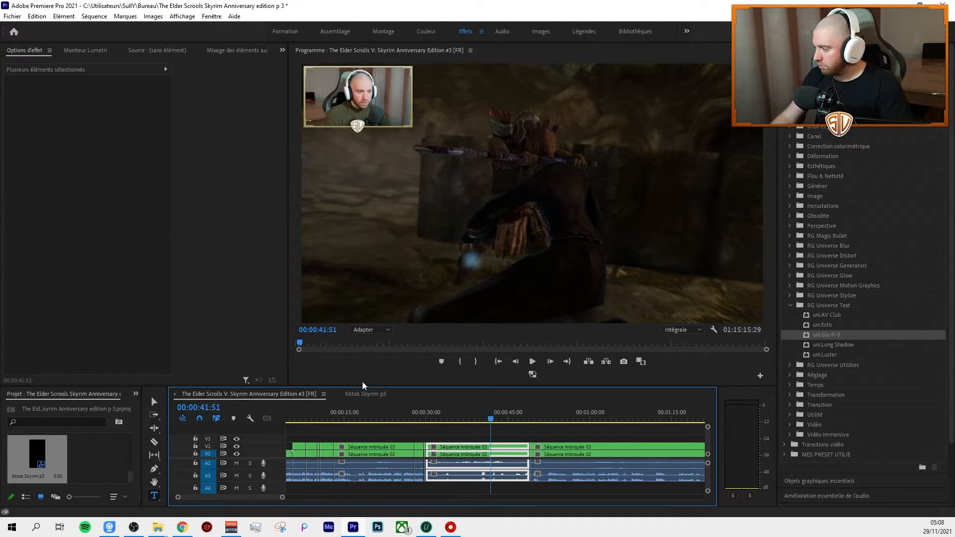
click(368, 394)
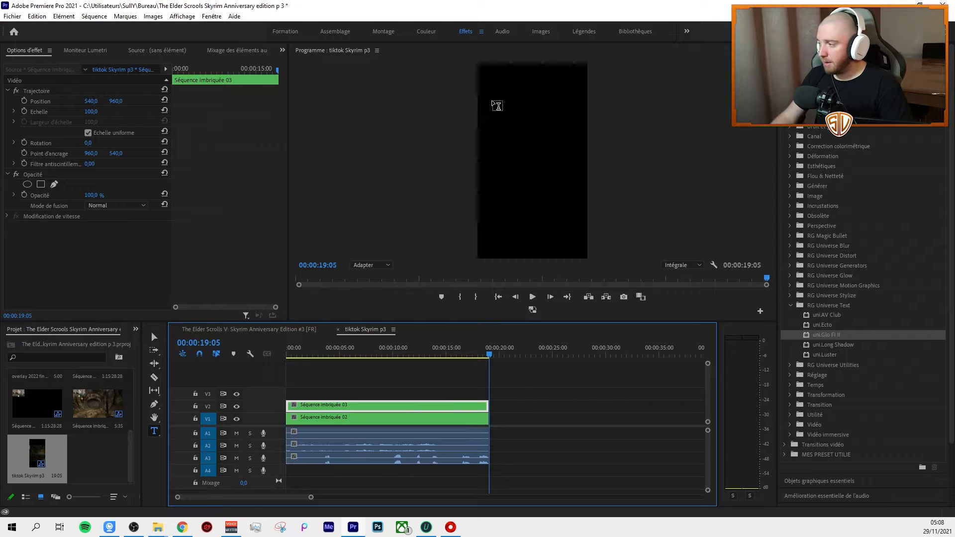
At 00:00:10:39, enlarge the webcam clip Séquence imbriquée 03 to scale 307 and move it to position 2841,2 / 1704,6.
click(399, 355)
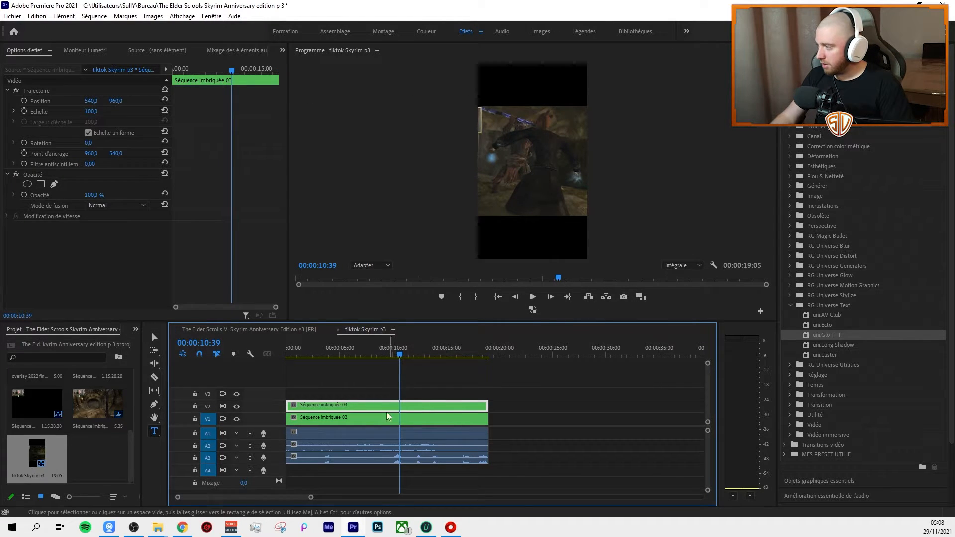
drag(86, 102, 463, 102)
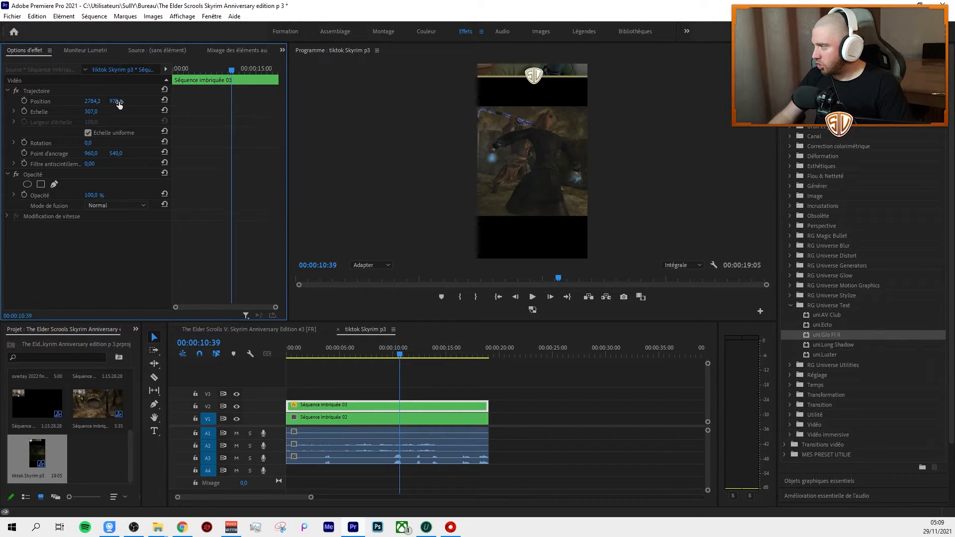
drag(119, 102, 239, 102)
drag(85, 102, 114, 102)
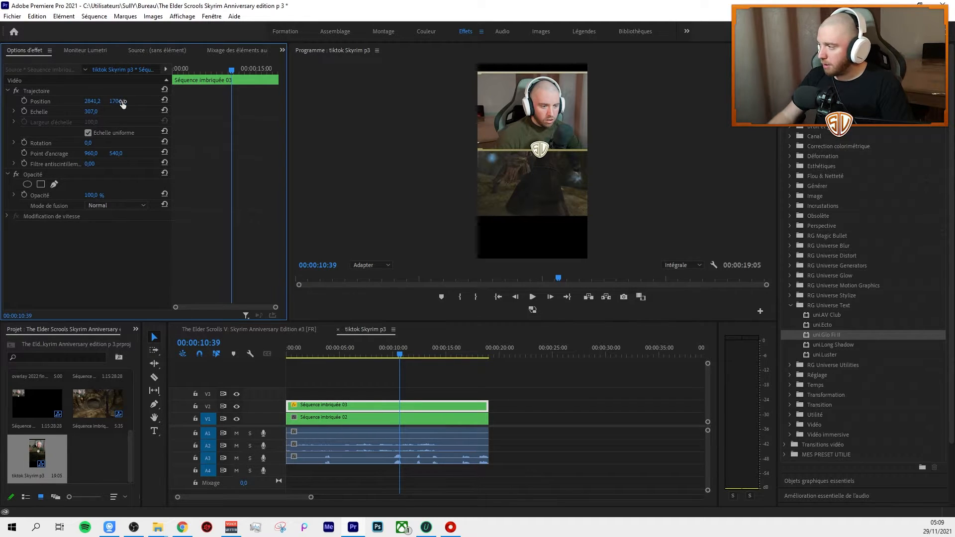
drag(123, 103, 115, 102)
Reduce the webcam clip's scale to 286.
click(95, 110)
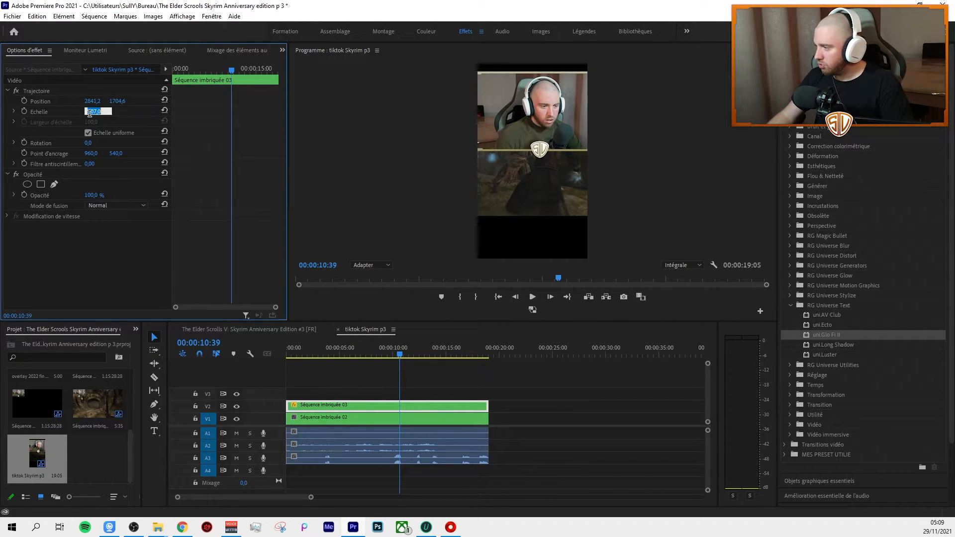
text(302)
key(Return)
text(286)
key(Return)
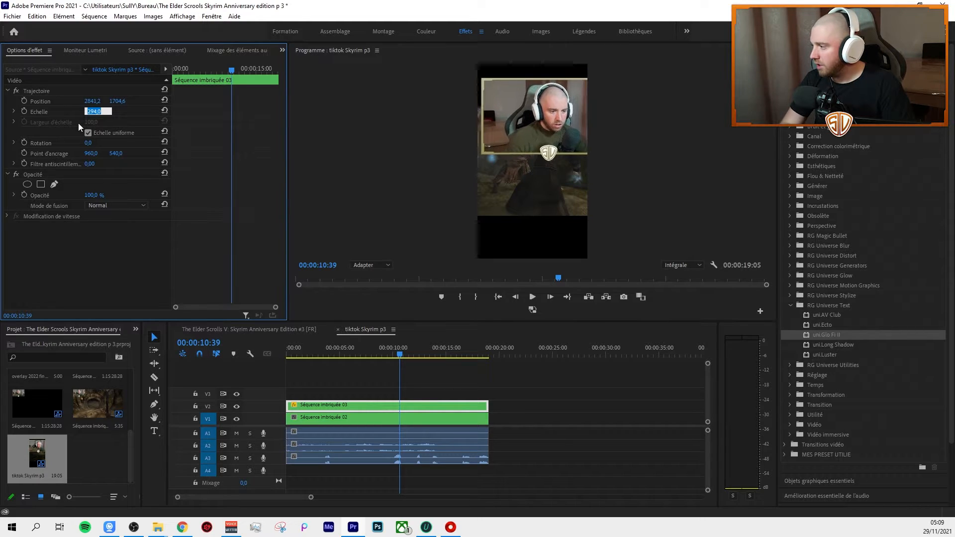
Set the webcam clip's anchor point to 233,8 / 264,3, reduce its scale to 236 and move it to position 535,2 / 725,4.
click(35, 101)
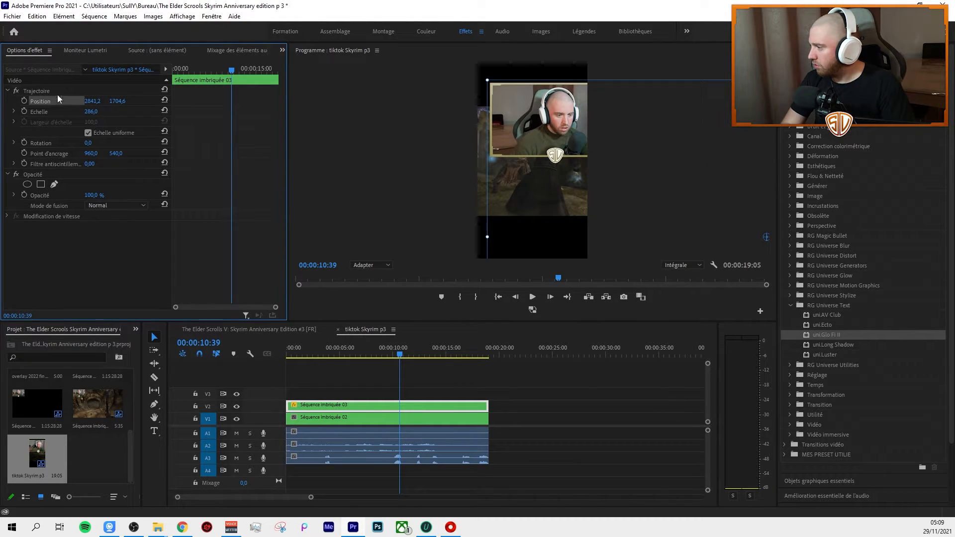
mouse_move(93, 101)
mouse_down()
mouse_move(10, 101)
mouse_move(91, 101)
mouse_up()
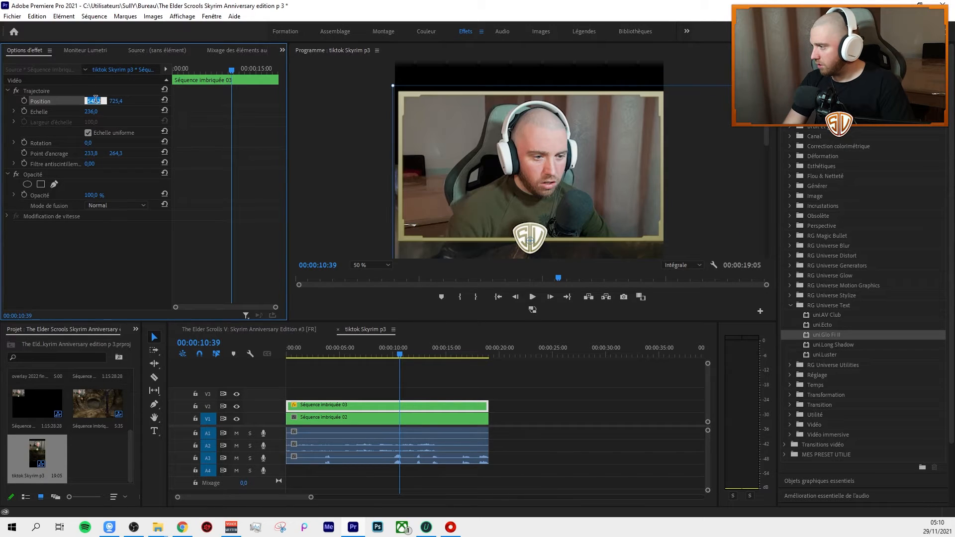
click(94, 101)
scroll(95, 99, down, 20)
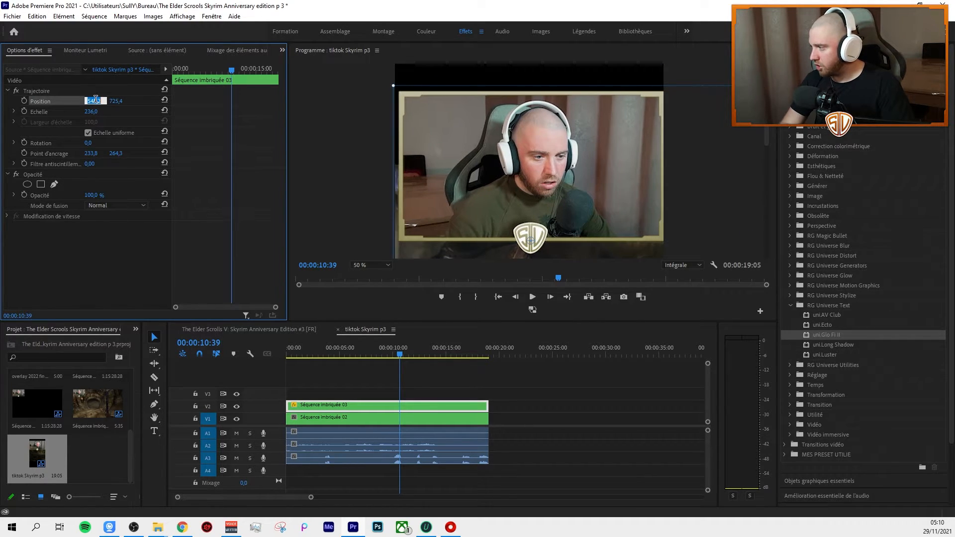
scroll(97, 99, up, 3)
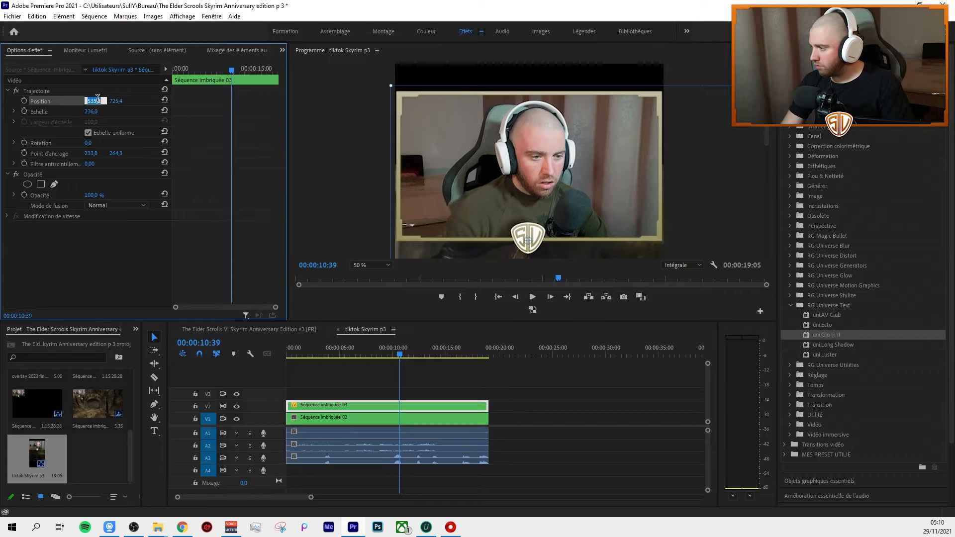
Enlarge the webcam clip to scale 250 and raise it to vertical position 623,4, fitting the whole frame in the preview.
click(92, 112)
scroll(96, 110, up, 9)
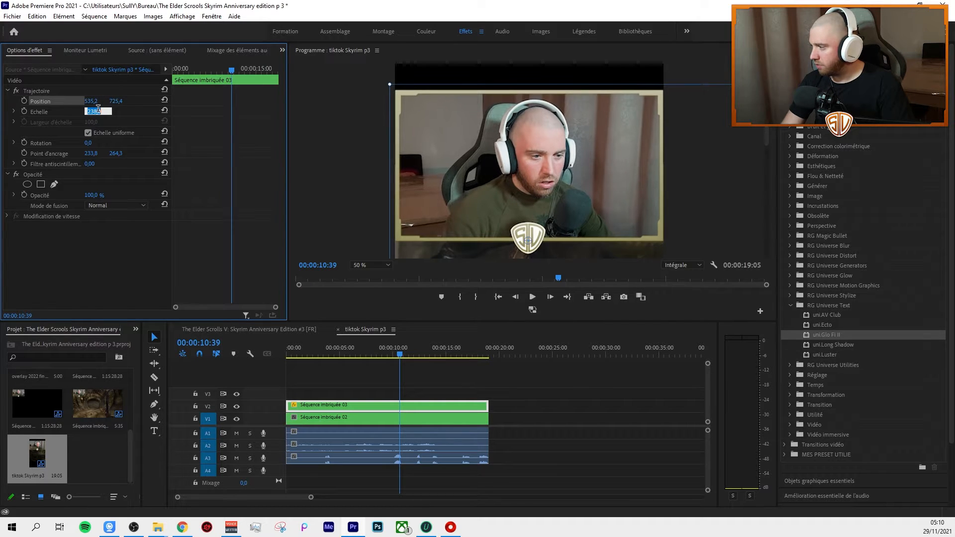
scroll(98, 108, up, 5)
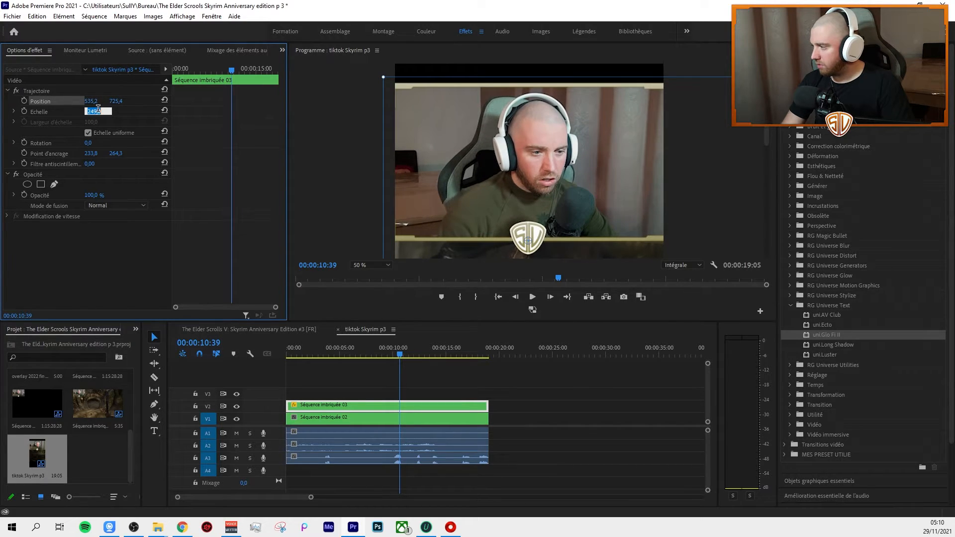
scroll(98, 108, up, 1)
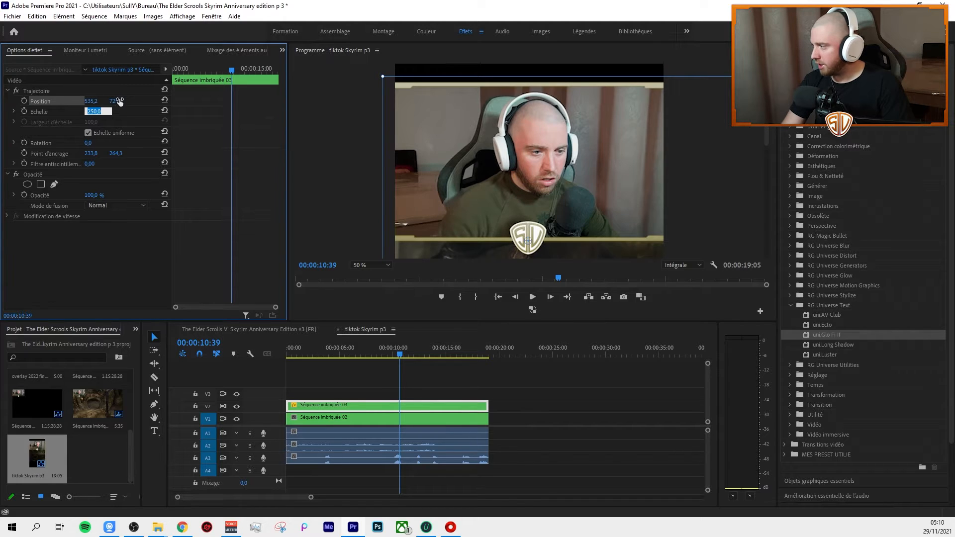
drag(116, 101, 57, 101)
drag(766, 137, 769, 187)
key(shift+z)
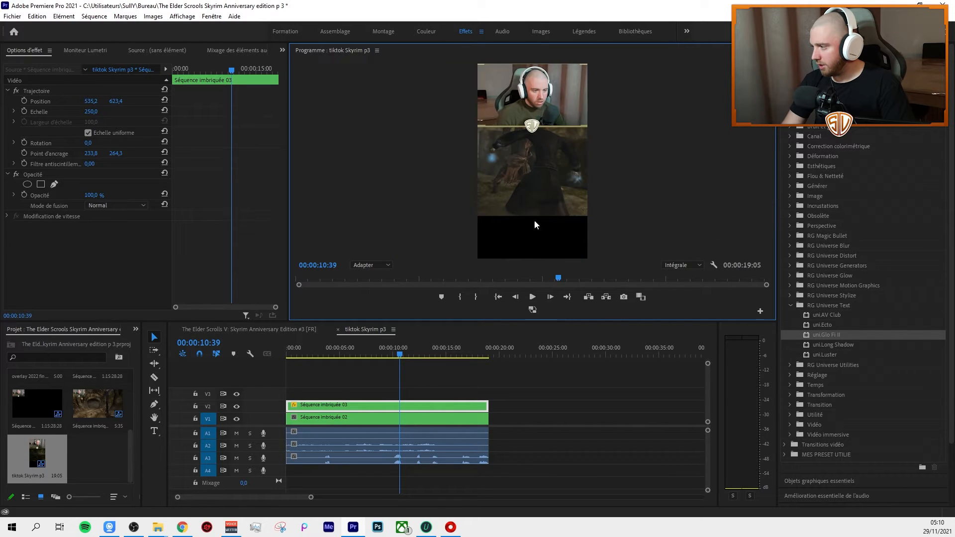
Enlarge the gameplay clip Séquence imbriquée 02 to scale 121 and lower it to vertical position 1279.
click(425, 417)
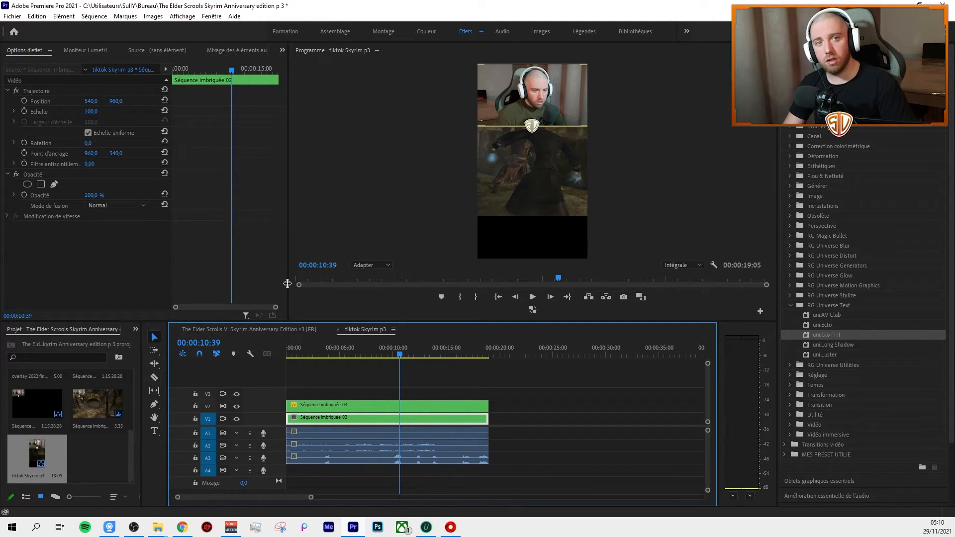
mouse_move(117, 101)
mouse_down()
mouse_move(279, 101)
mouse_move(107, 112)
mouse_up()
Mute audio tracks A1, A2 and A3 and play the sequence from its start.
drag(400, 351, 269, 428)
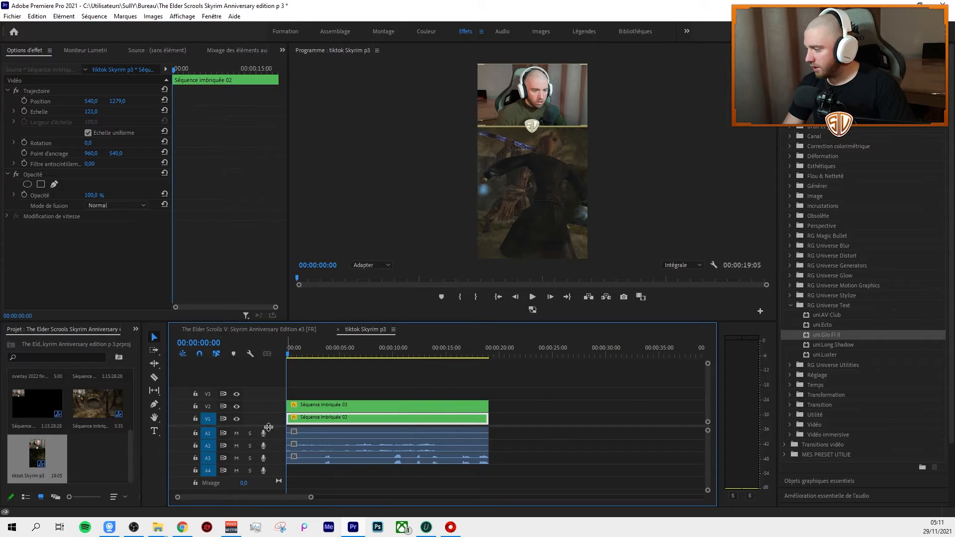
click(239, 458)
click(237, 446)
click(235, 434)
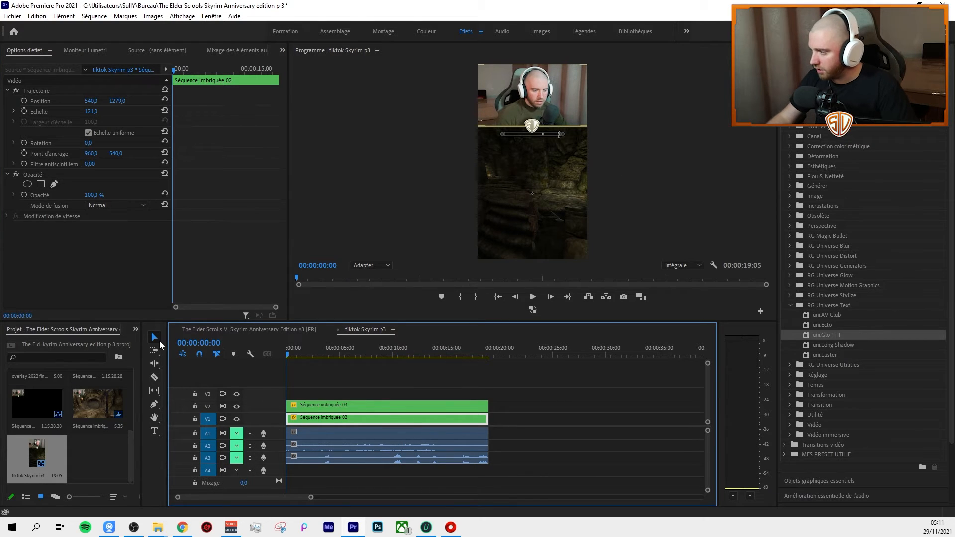
key(space)
Raise the webcam clip Séquence imbriquée 03 to vertical position 607,4 and play the sequence from the start to check the framing.
click(449, 409)
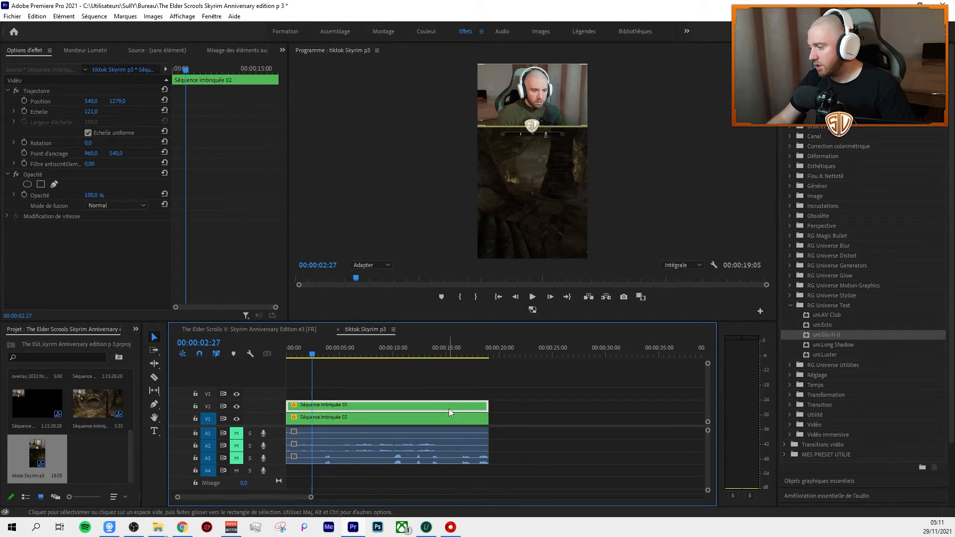
click(117, 102)
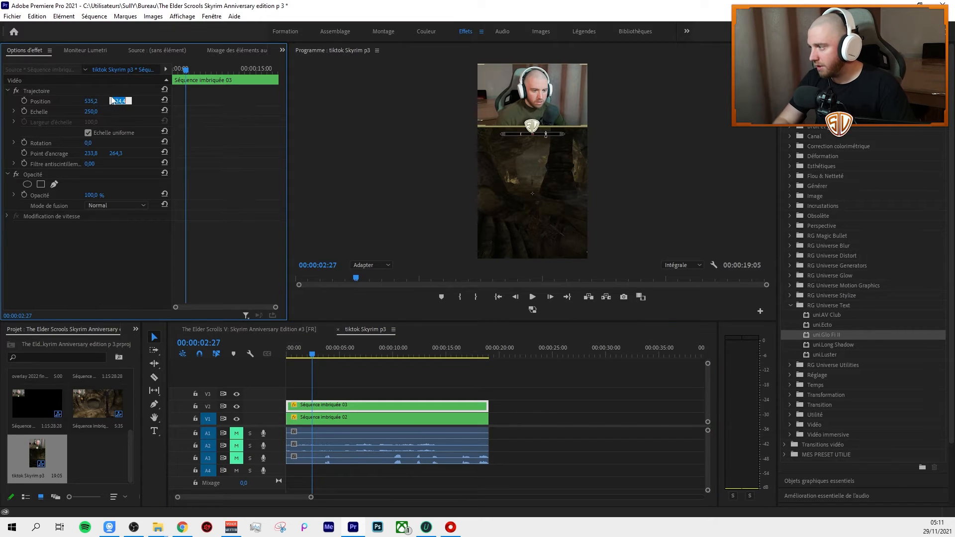
drag(113, 101, 100, 101)
click(358, 342)
key(Home)
key(space)
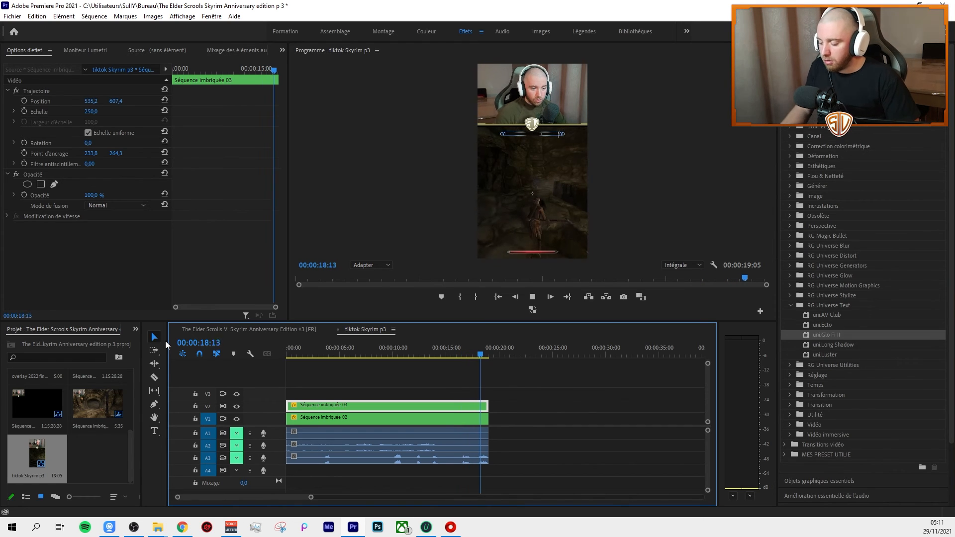
key(space)
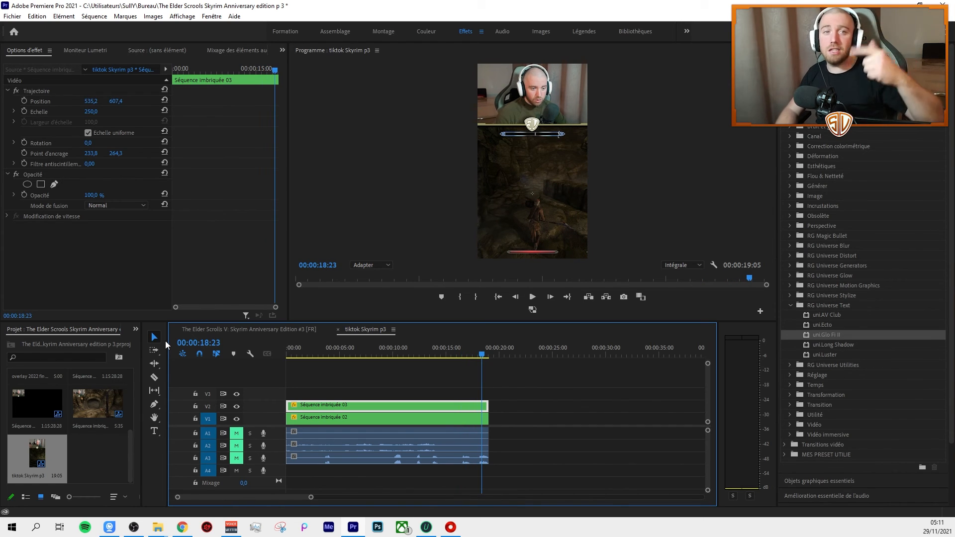